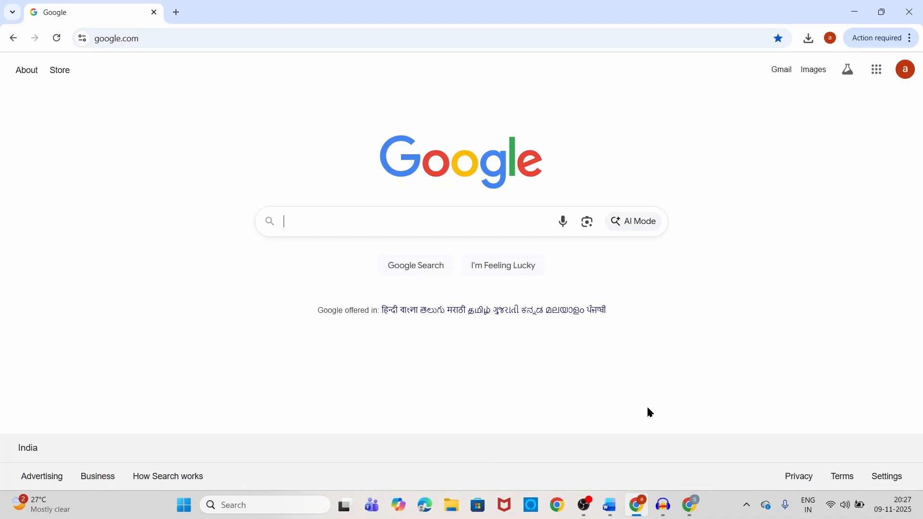
- Search Google for "mysql workbench download" and open the MySQL Workbench product page on mysql.com
type("mysql")
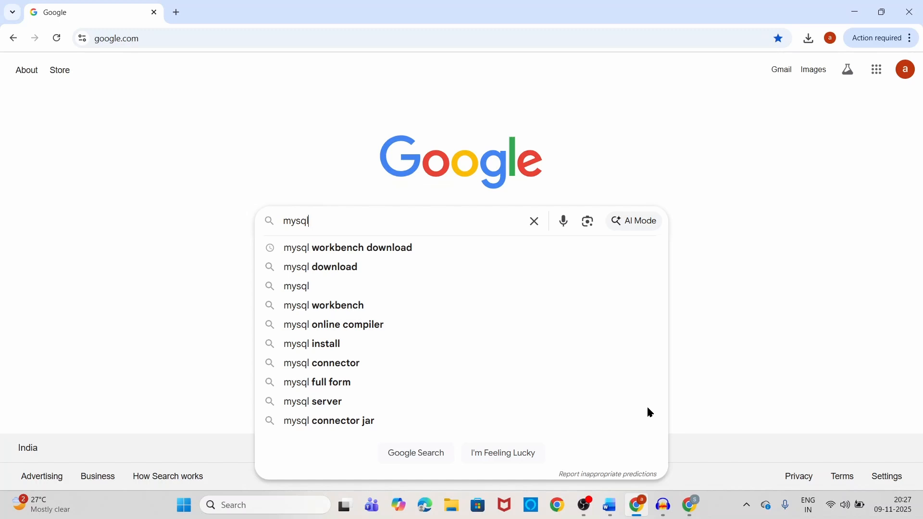
left_click(368, 251)
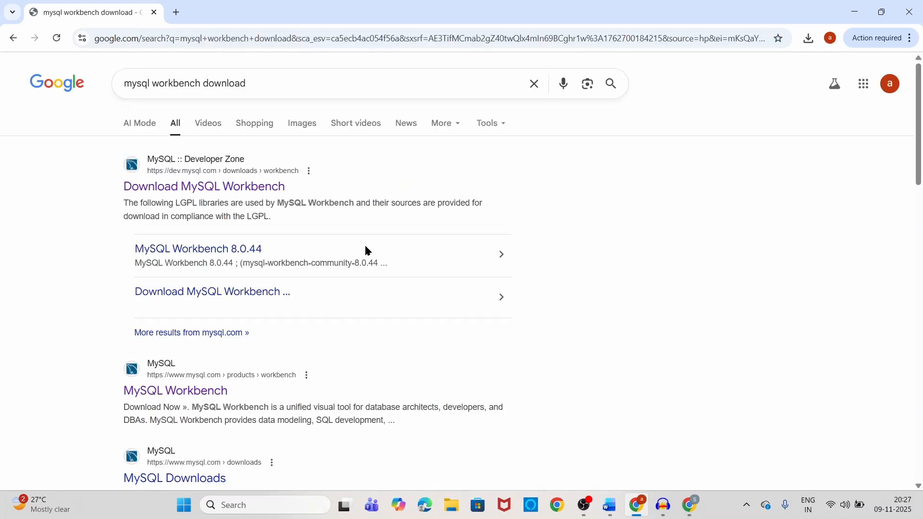
scroll(295, 238, "down", 3)
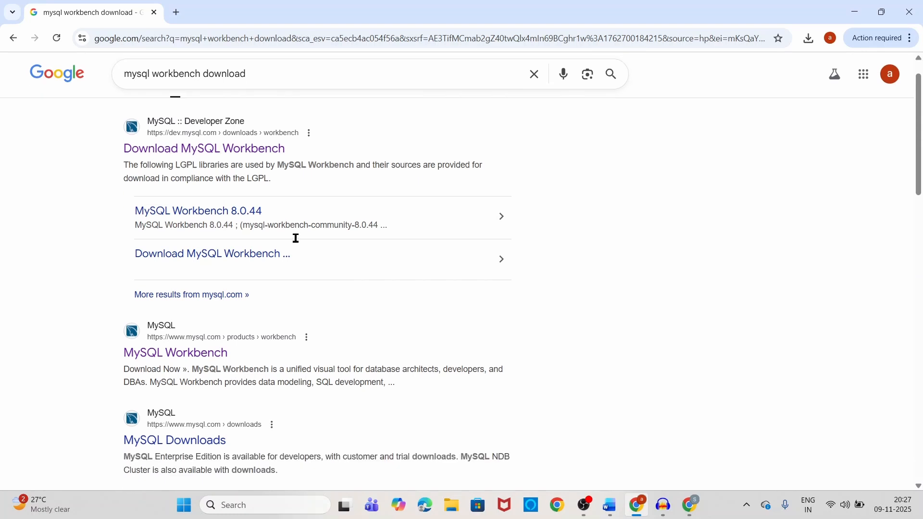
scroll(296, 238, "up", 3)
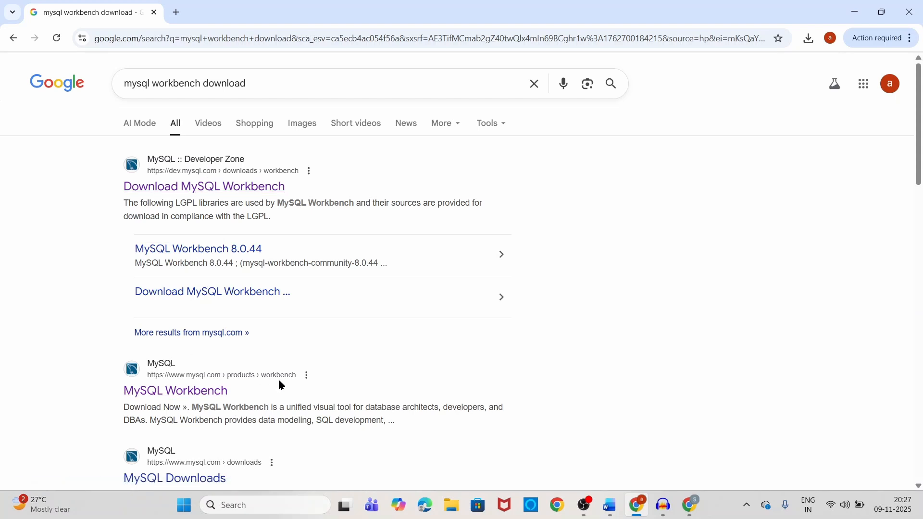
left_click(200, 396)
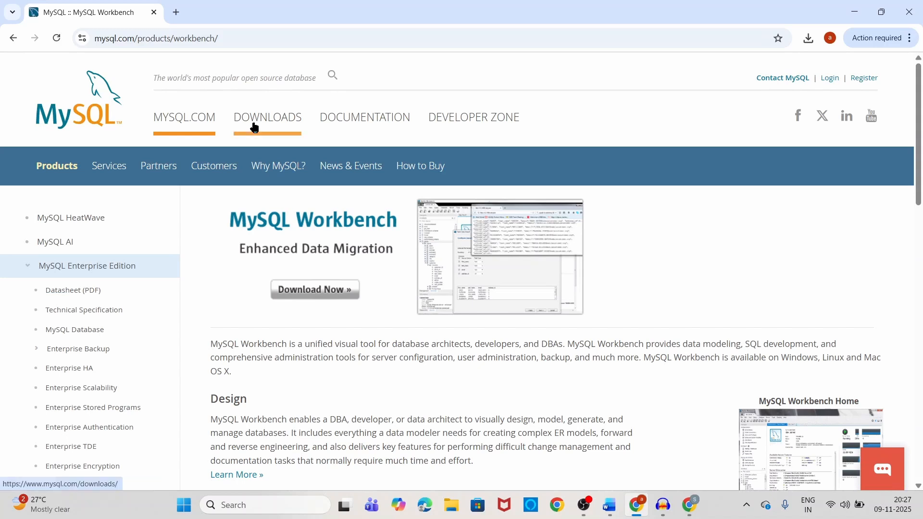
- Go through the MySQL Community (GPL) downloads to the MySQL Installer for Windows page
left_click(269, 118)
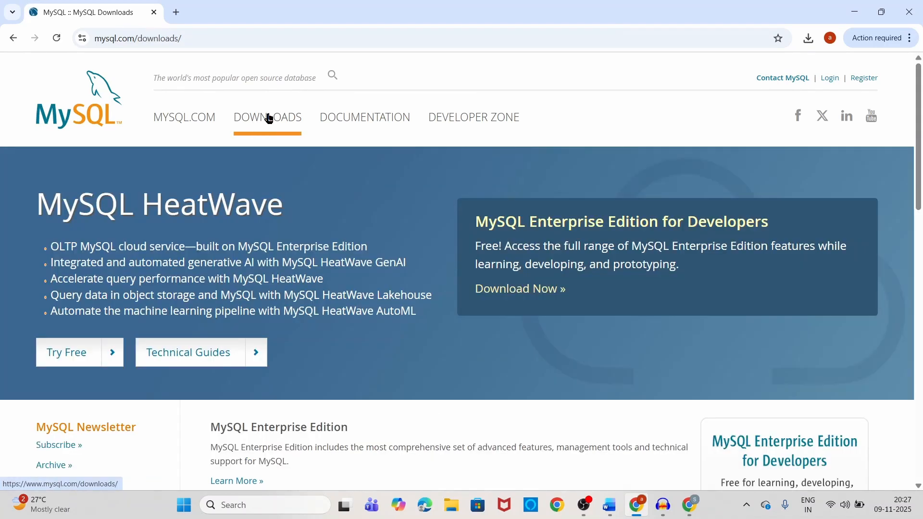
scroll(356, 301, "down", 2)
scroll(356, 301, "down", 8)
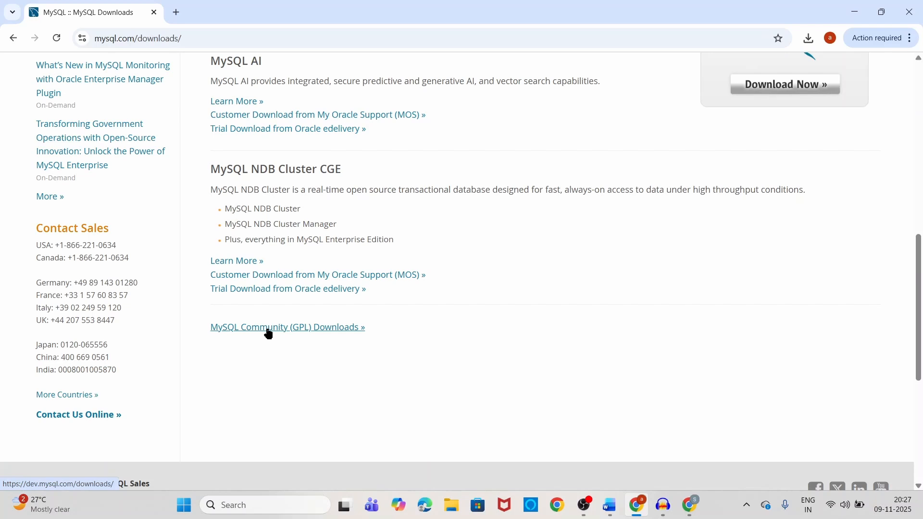
left_click(268, 329)
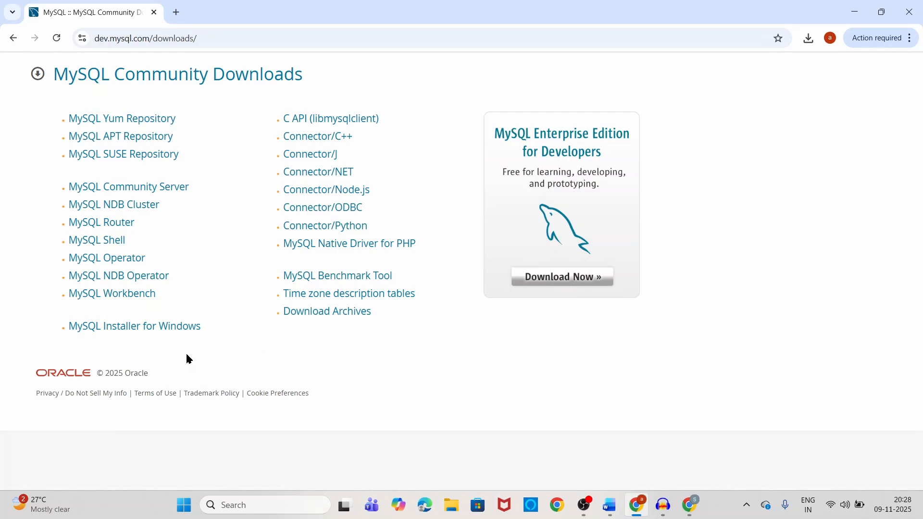
left_click(143, 329)
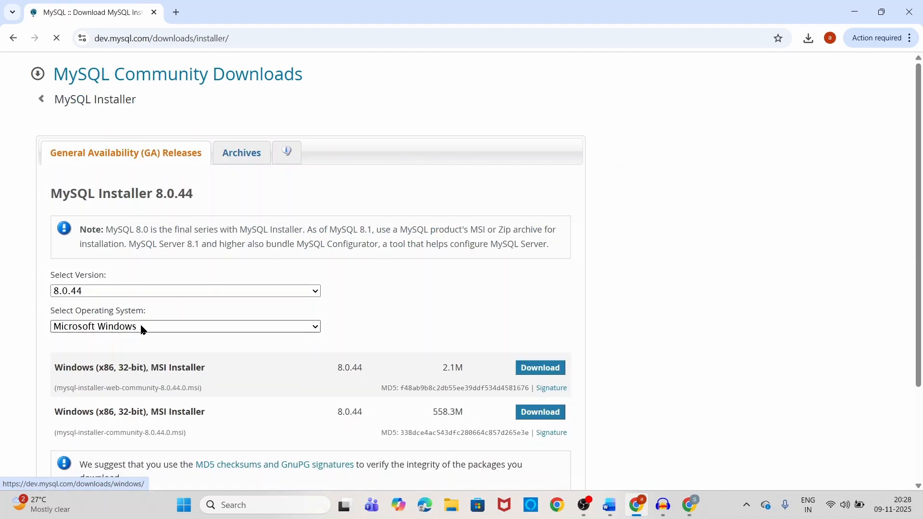
- Download the 558.3M Windows MSI installer, mysql-installer-community-8.0.44.0.msi, without logging in or signing up
scroll(452, 321, "down", 2)
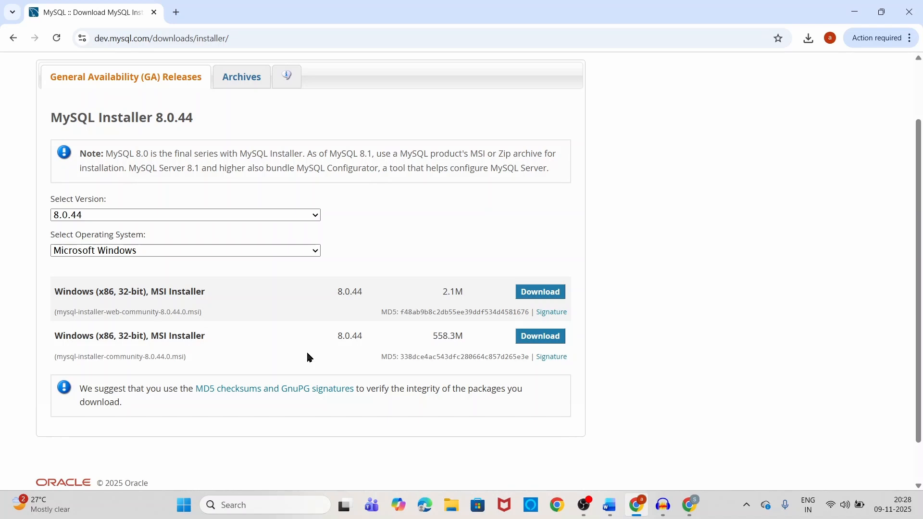
left_click(535, 340)
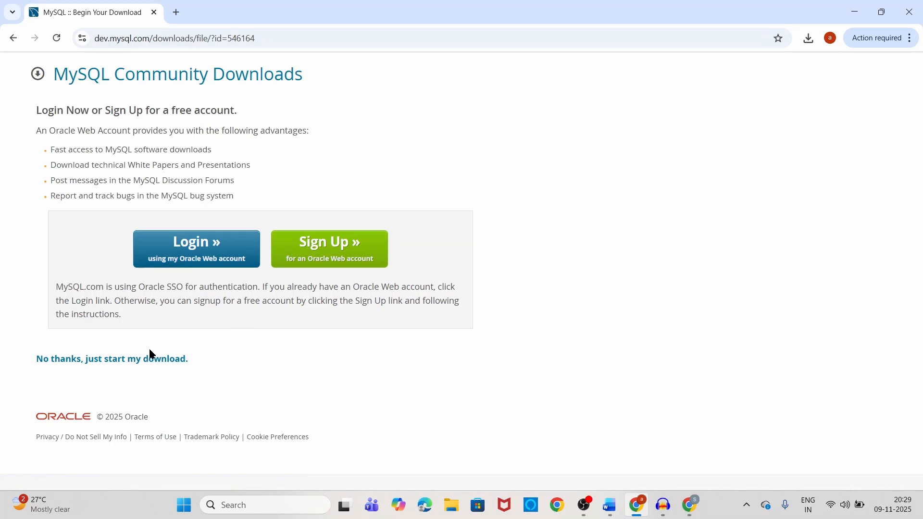
left_click(123, 363)
- Check the installer's download progress in the browser's recent download history
left_click(811, 38)
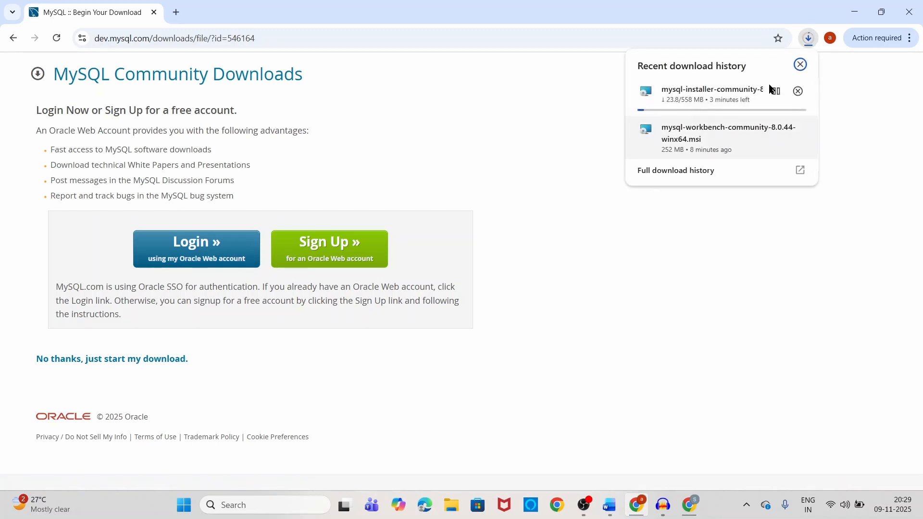
left_click(861, 93)
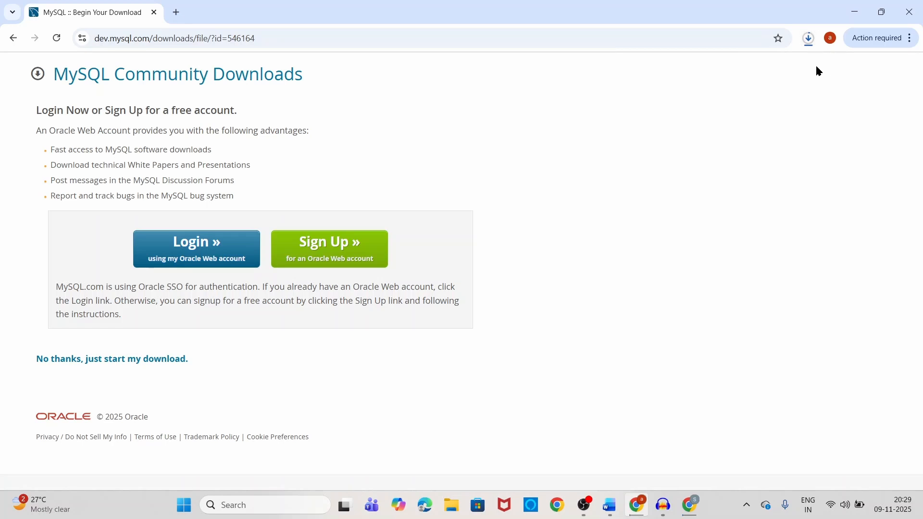
left_click(809, 38)
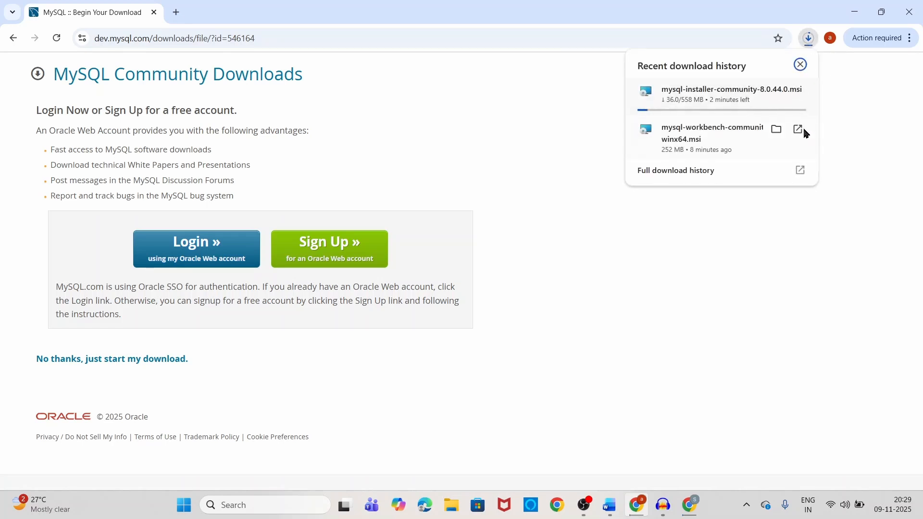
right_click(721, 138)
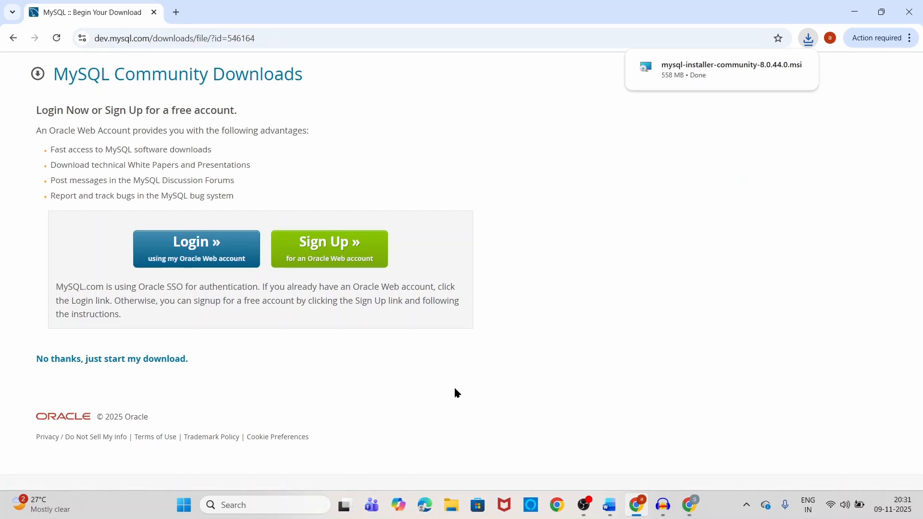
- Launch the downloaded mysql-installer-community-8.0.44.0.msi and choose the Custom setup type
left_click(716, 76)
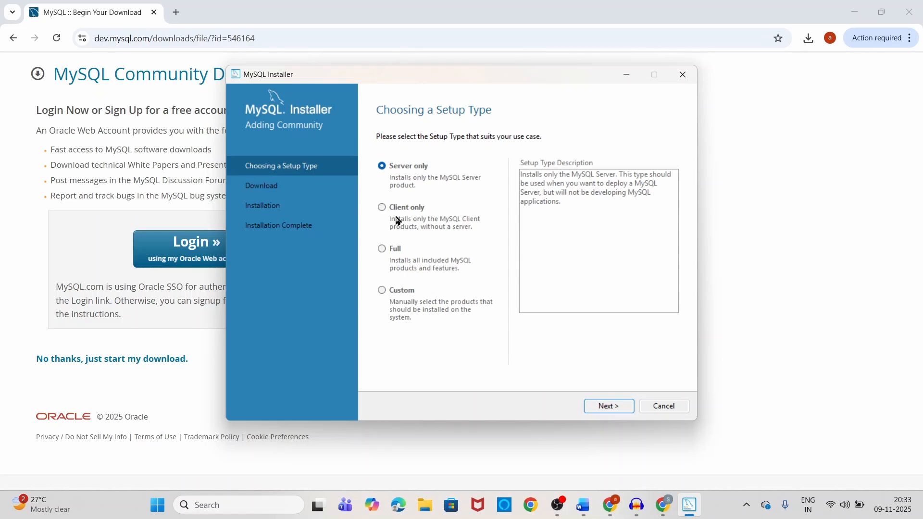
left_click(384, 290)
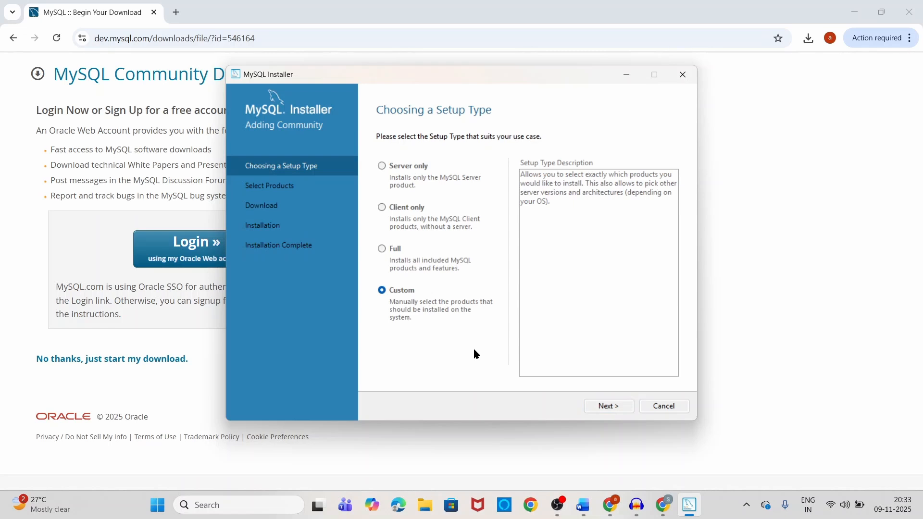
left_click(613, 412)
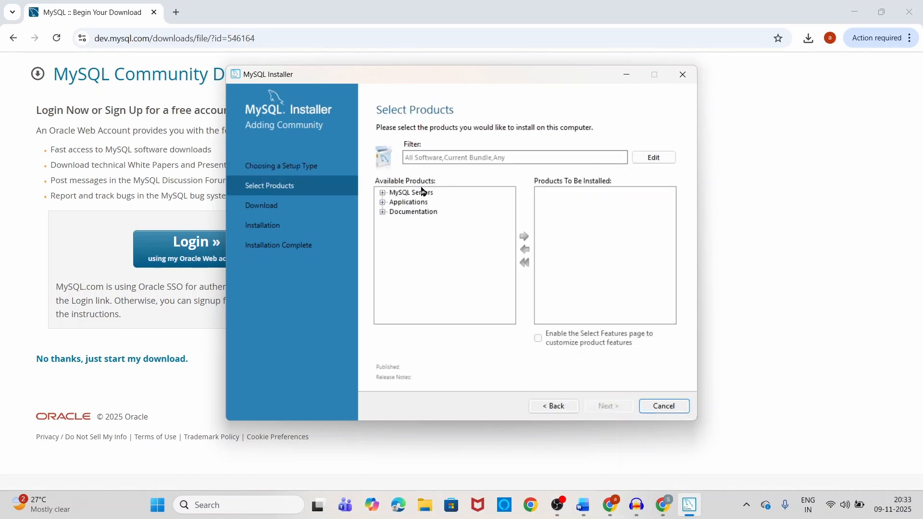
- Expand the available product categories and add MySQL Server 8.0.44 - X64 to the products to install
left_click(383, 193)
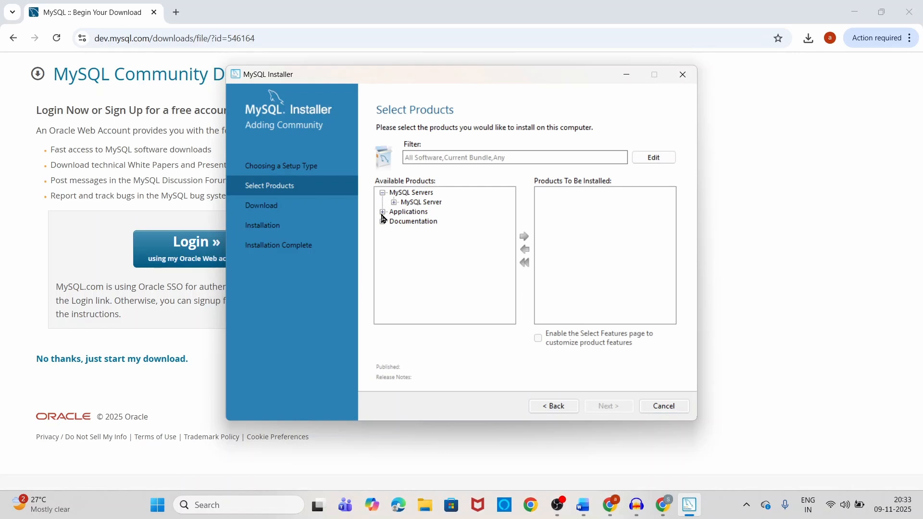
left_click(383, 212)
left_click(383, 251)
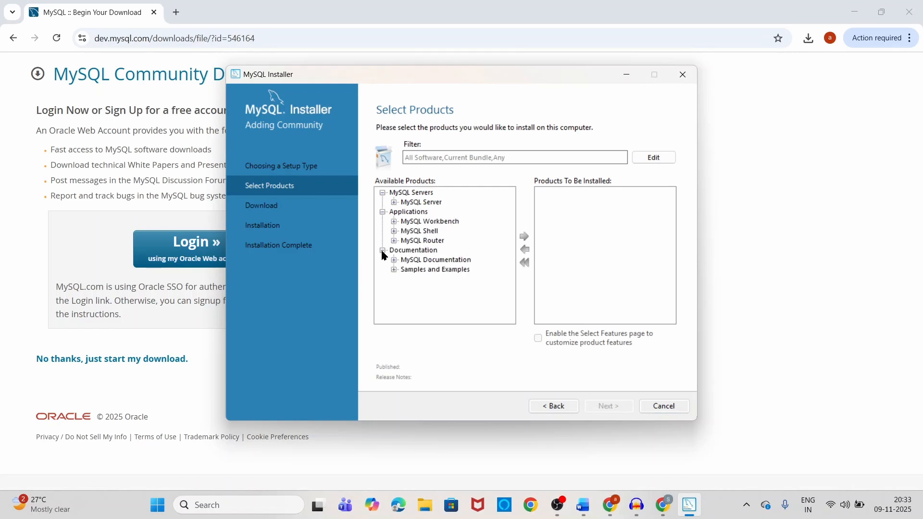
left_click(394, 203)
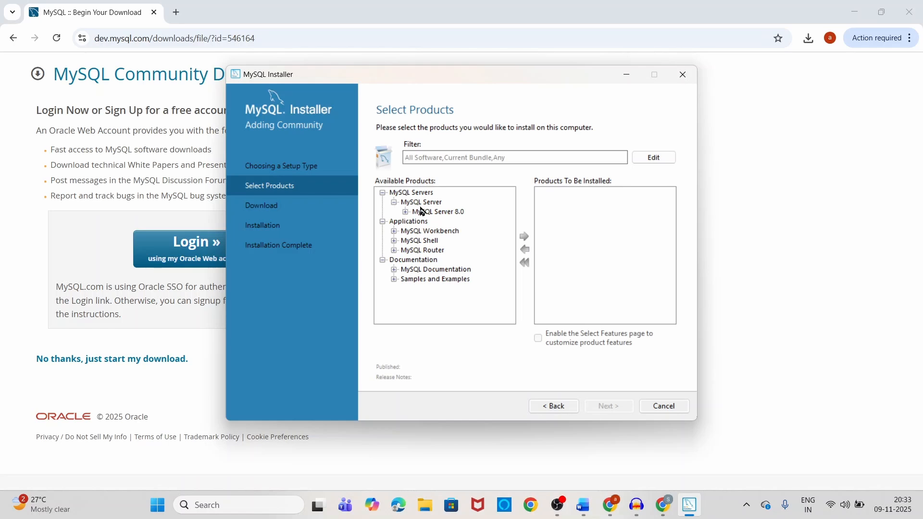
left_click(442, 212)
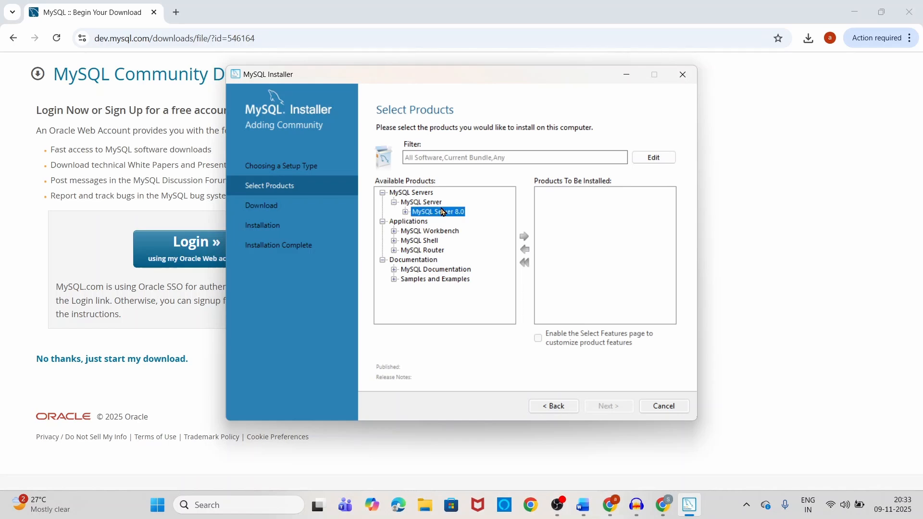
left_click(405, 212)
left_click(446, 223)
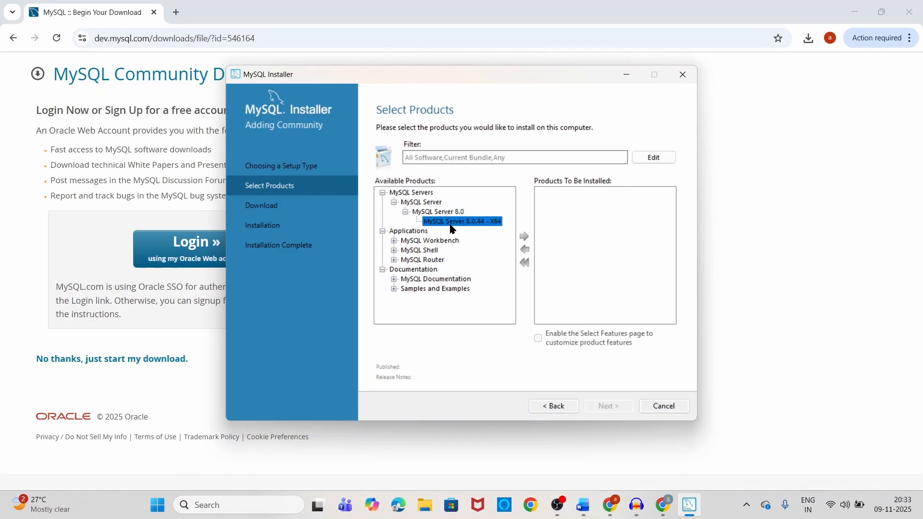
left_click(524, 236)
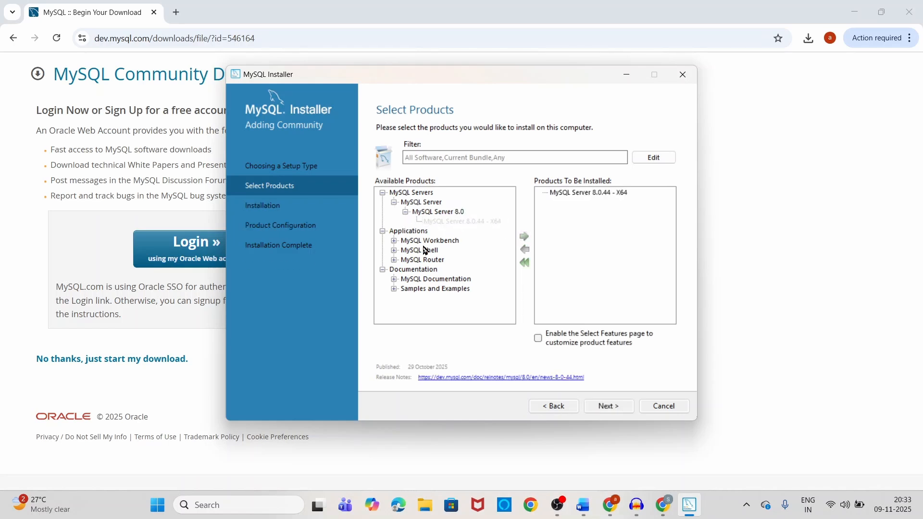
- Add MySQL Workbench 8.0.44 - X64 from the Applications category to the products to install
left_click(394, 242)
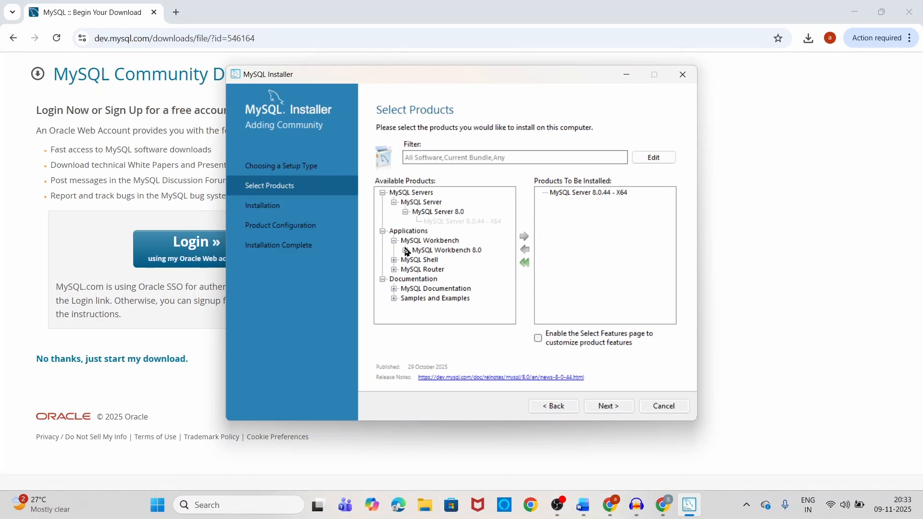
left_click(406, 251)
left_click(456, 262)
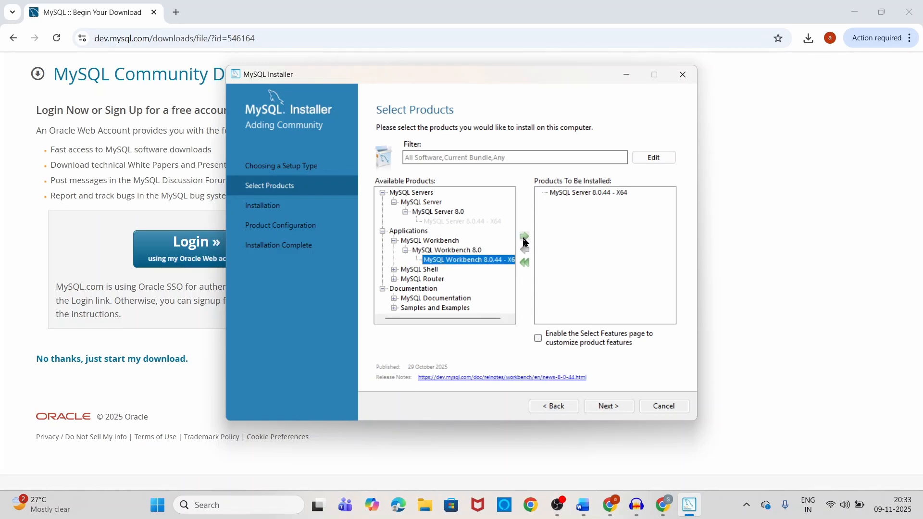
left_click(524, 238)
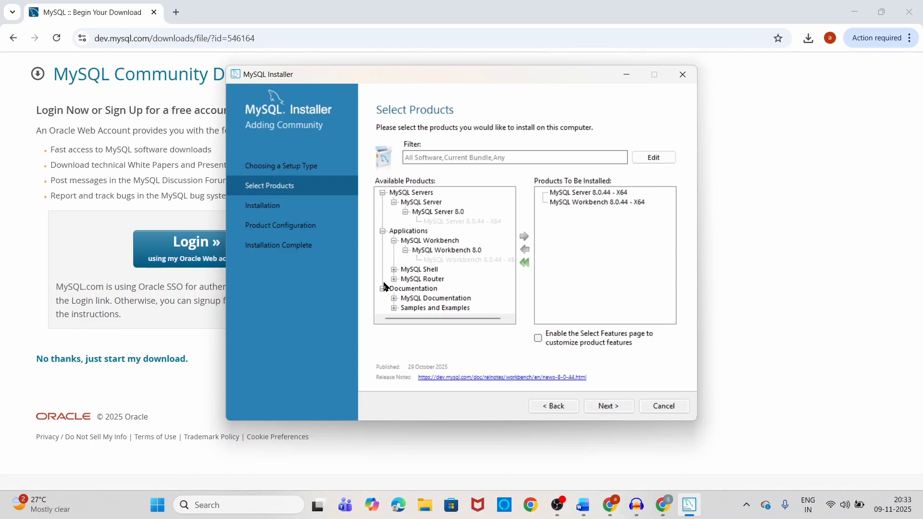
- Add MySQL Shell 8.0.44 - X64 from the Applications category to the products to install
left_click(394, 270)
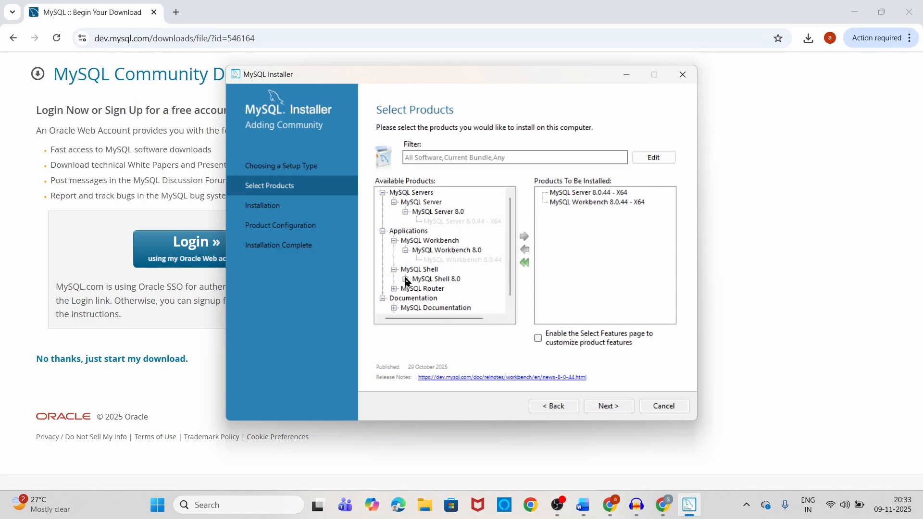
left_click(406, 279)
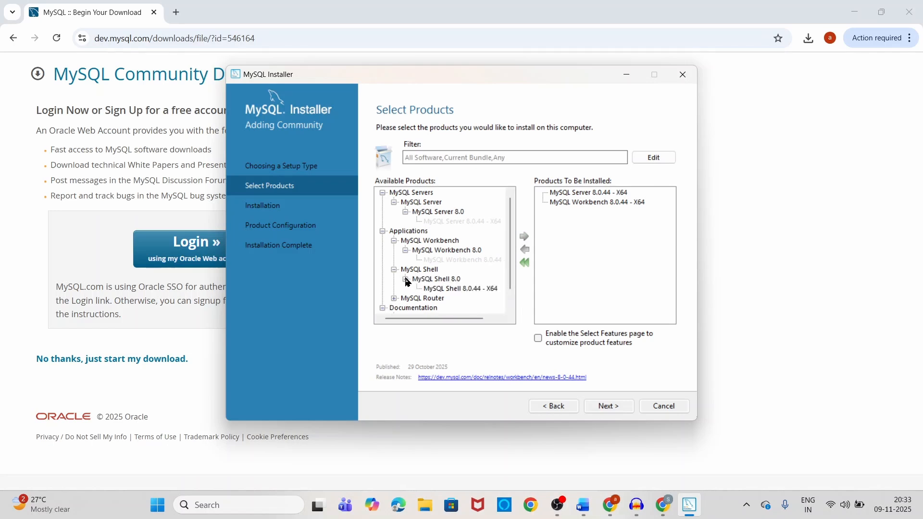
left_click(455, 288)
left_click(525, 236)
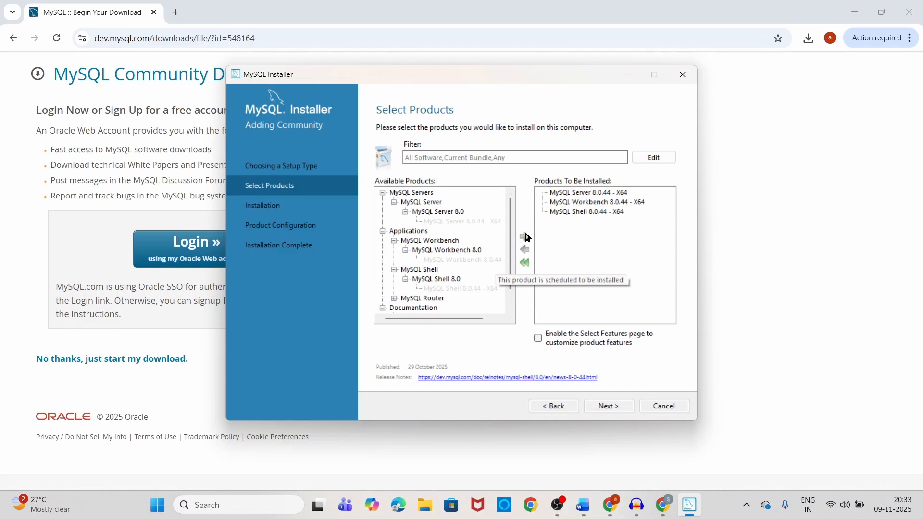
- Keep the existing server directories despite the path conflict and execute the installation of the selected products
scroll(449, 263, "down", 1)
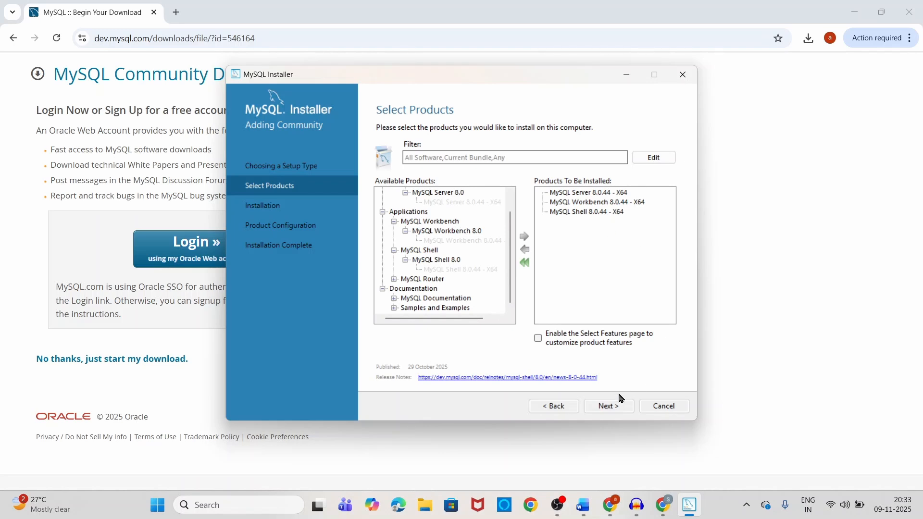
left_click(614, 405)
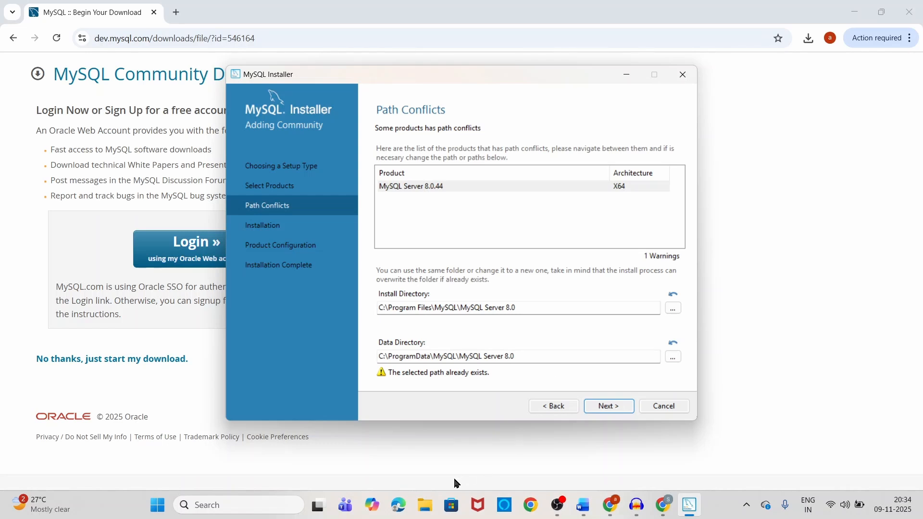
left_click(618, 407)
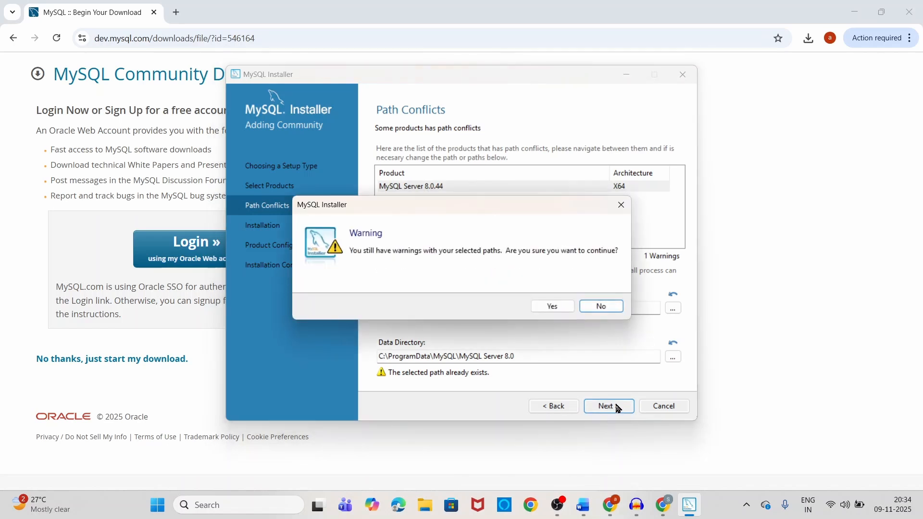
left_click(552, 308)
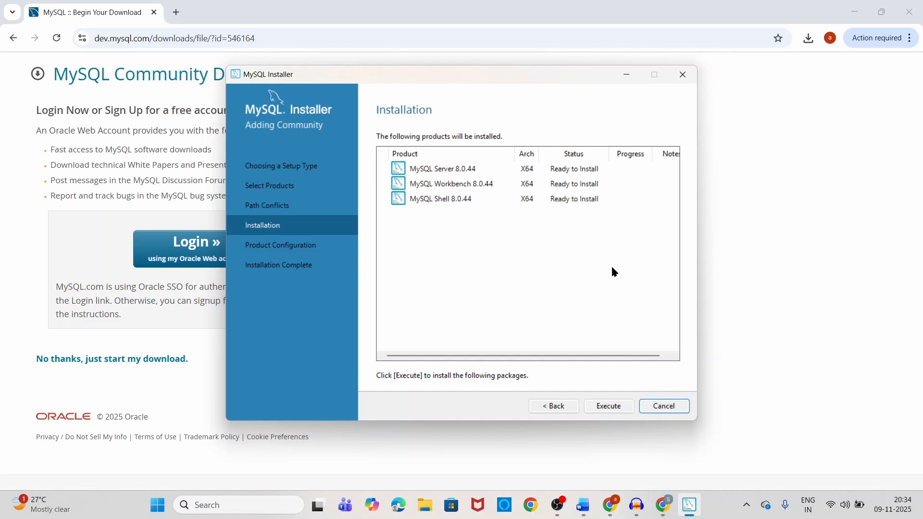
left_click(600, 408)
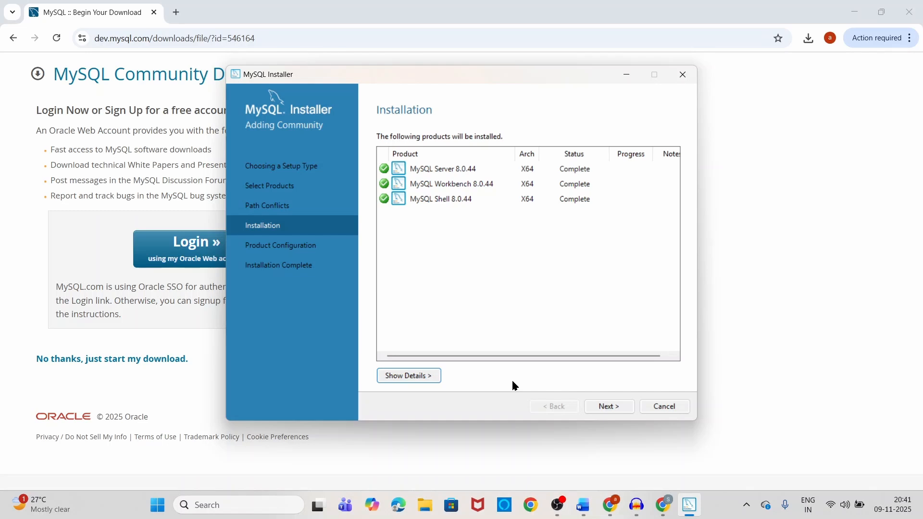
- Start configuring MySQL Server 8.0.44, keeping the Development Computer type with TCP/IP port 3306 and strong password encryption
left_click(609, 407)
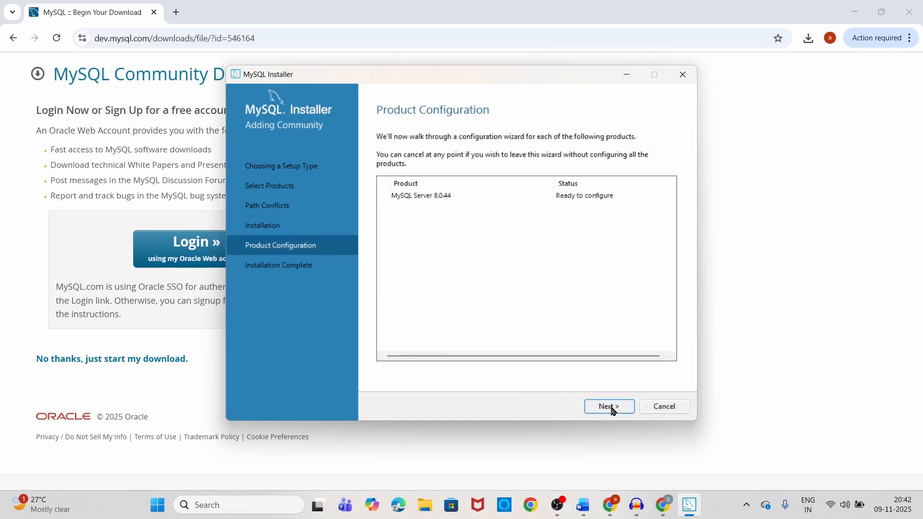
left_click(614, 408)
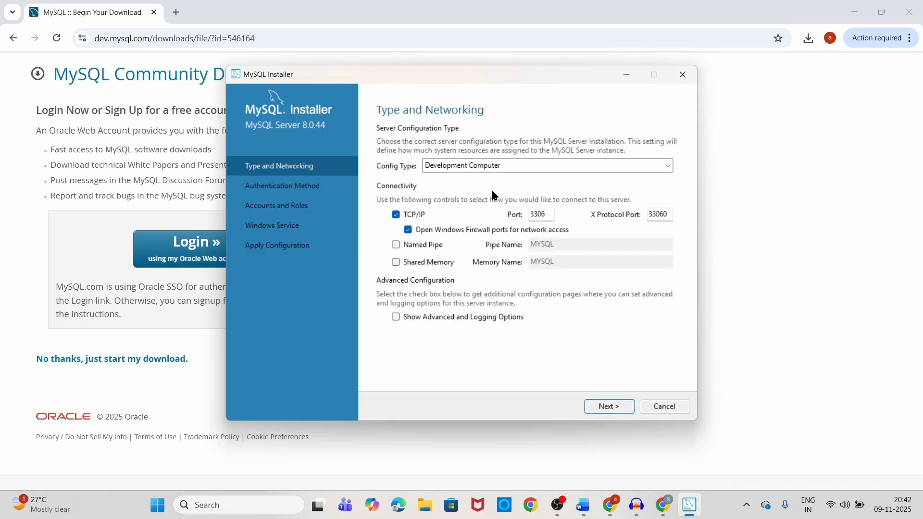
left_click(621, 411)
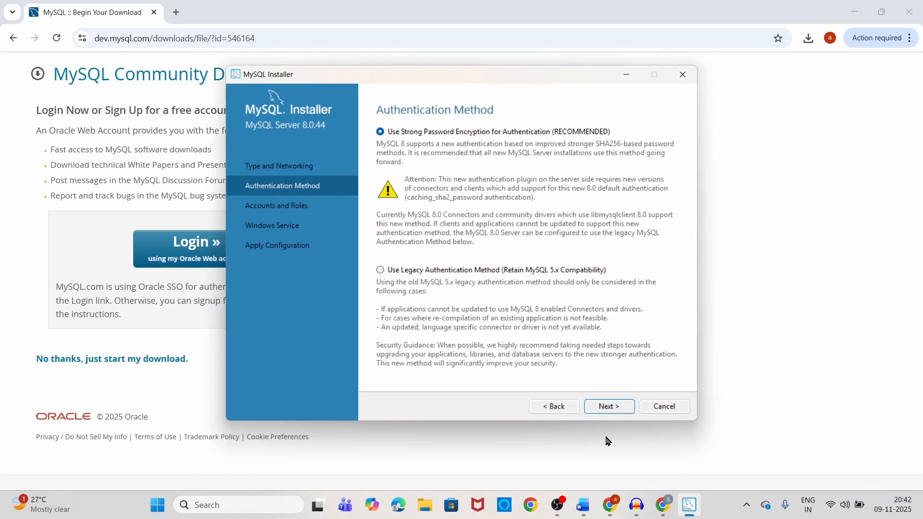
left_click(609, 406)
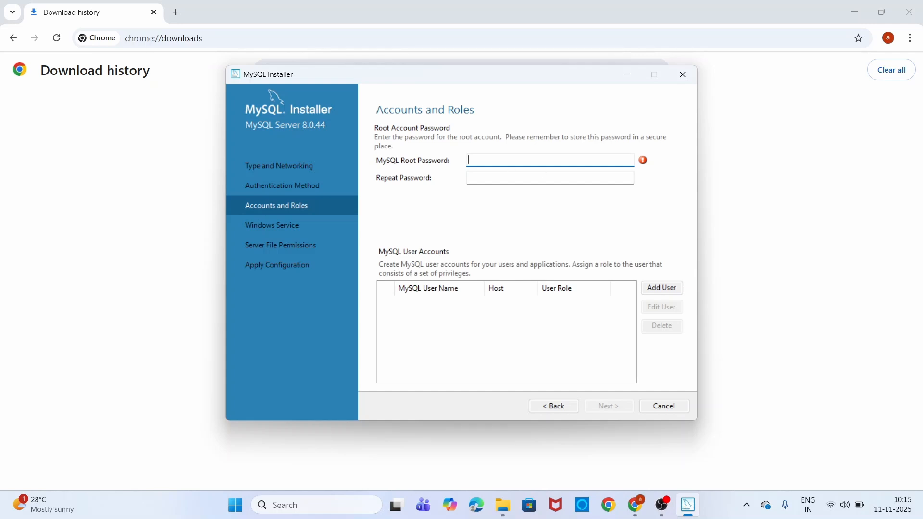
- Enter and repeat the MySQL root account password, and continue to the Windows service settings
type("•••••••••••••")
key("Tab")
type("•")
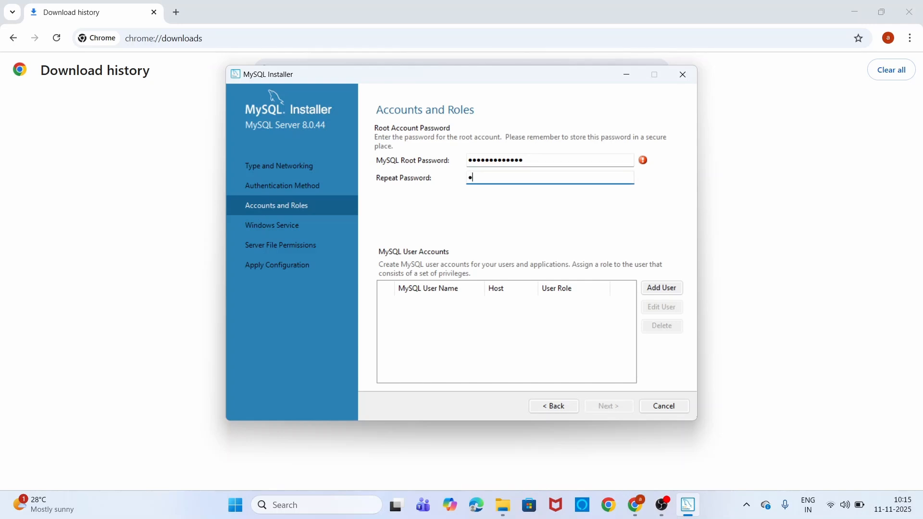
type("••••••••••••")
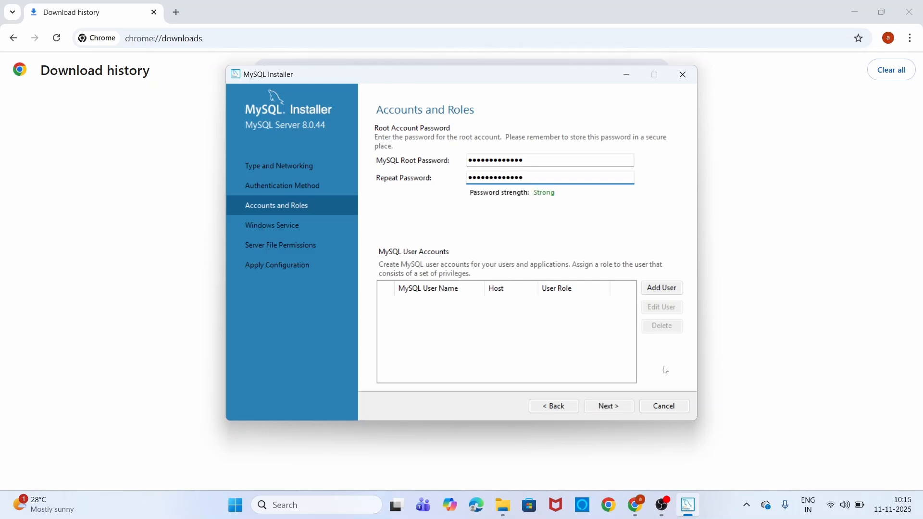
left_click(615, 410)
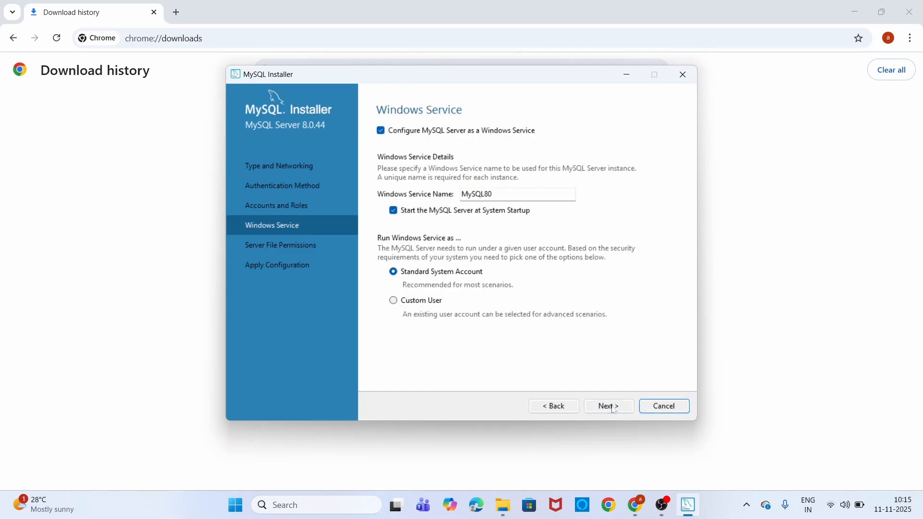
- Accept the default MySQL80 Windows service and full-access file permission settings, and execute the server configuration
left_click(614, 409)
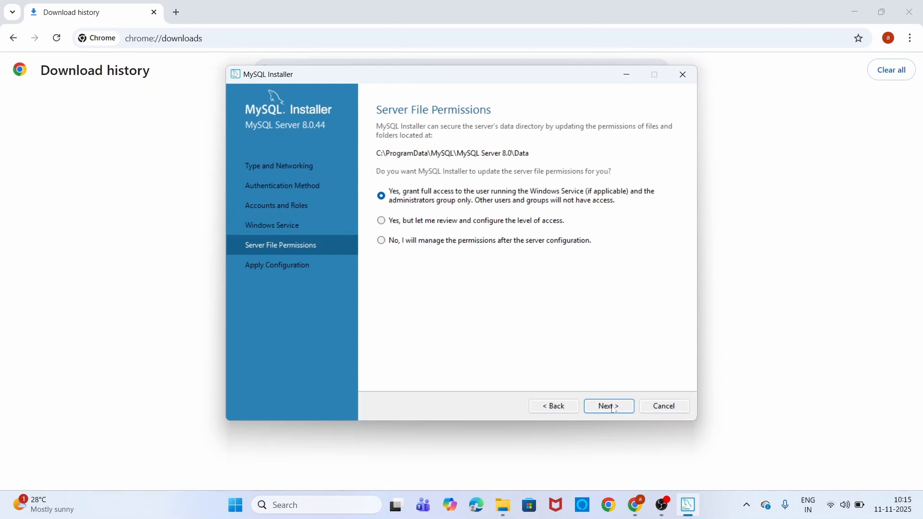
left_click(615, 410)
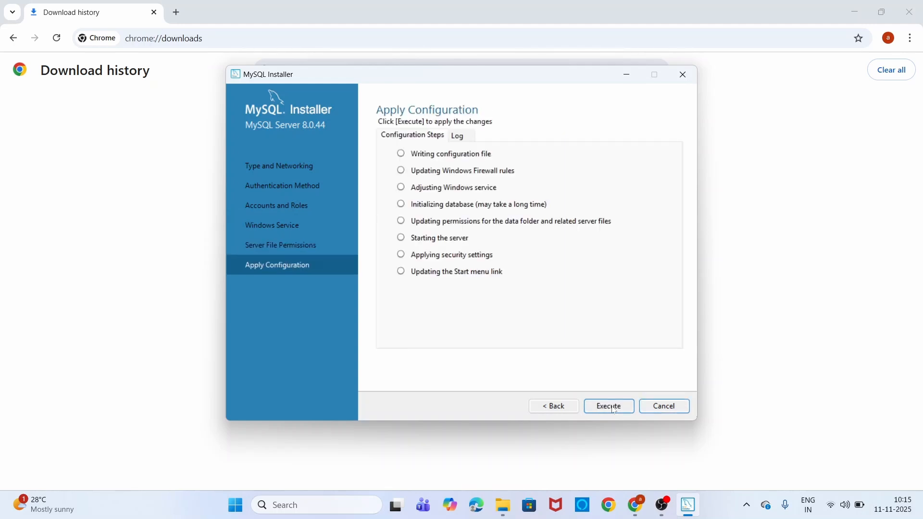
left_click(615, 410)
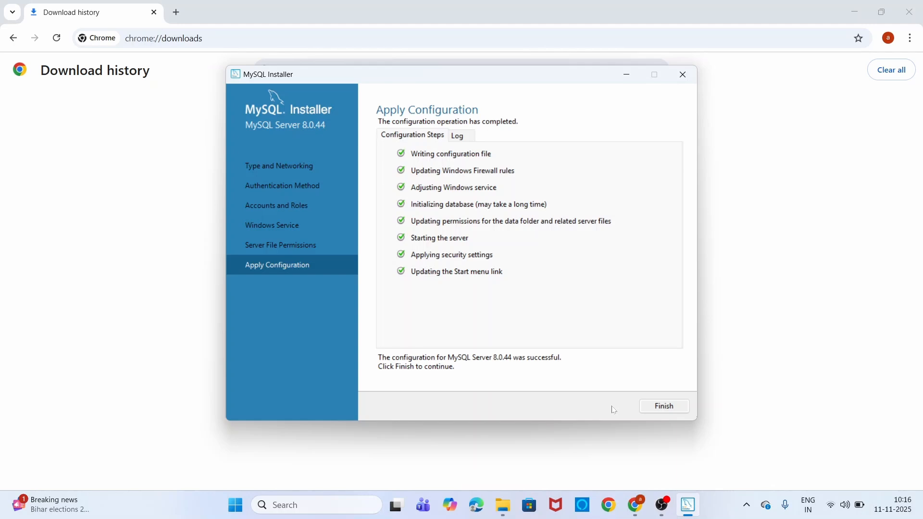
- Finish the product configuration and complete the setup, keeping MySQL Workbench and MySQL Shell set to start after setup
left_click(667, 406)
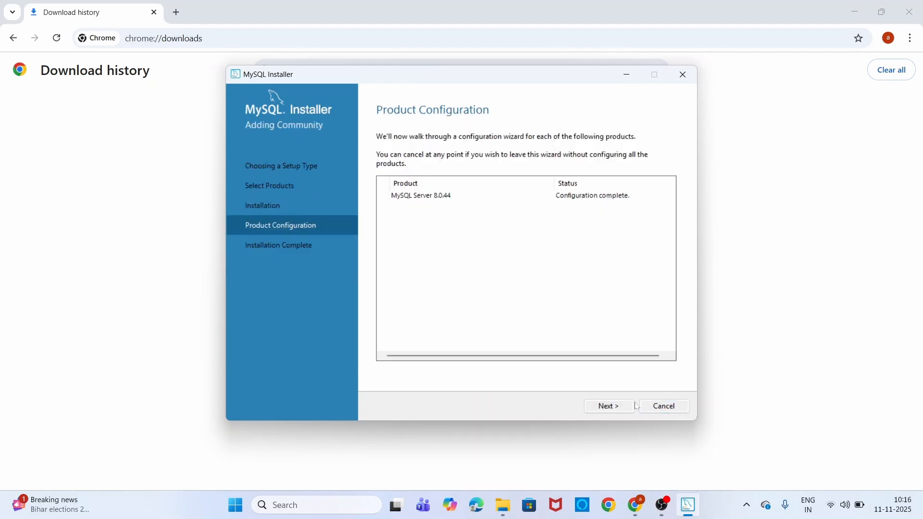
left_click(609, 407)
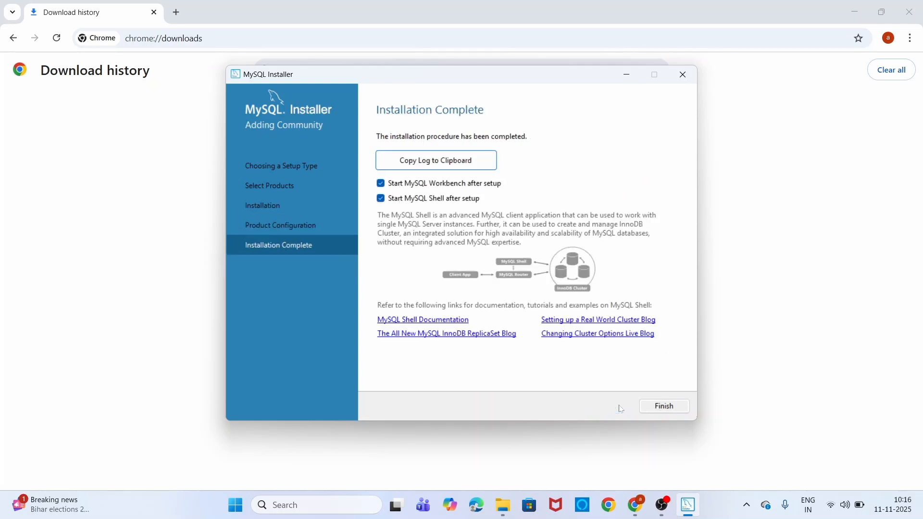
left_click(650, 413)
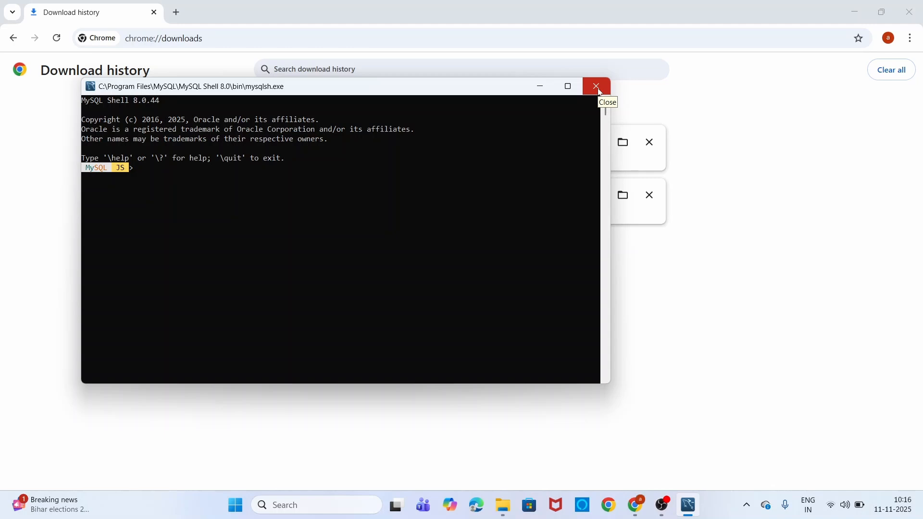
- Close the MySQL Shell window and bring up MySQL Workbench through the Windows search
left_click(599, 90)
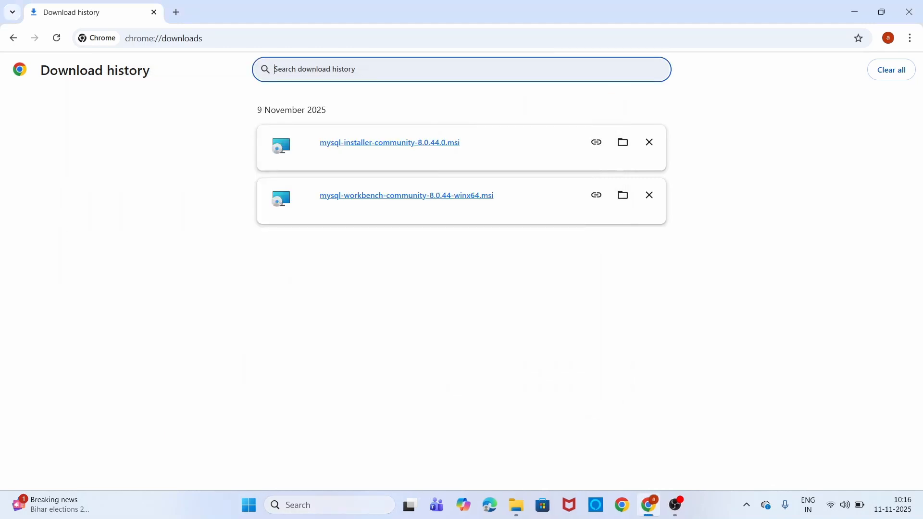
left_click(300, 505)
type("m")
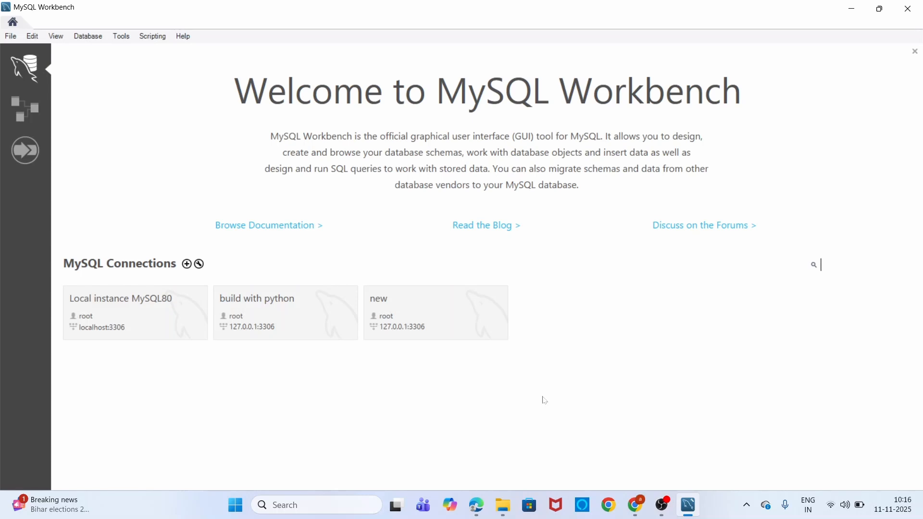
- Connect to Local instance MySQL80 with the root password and save the password in the vault
left_click(138, 305)
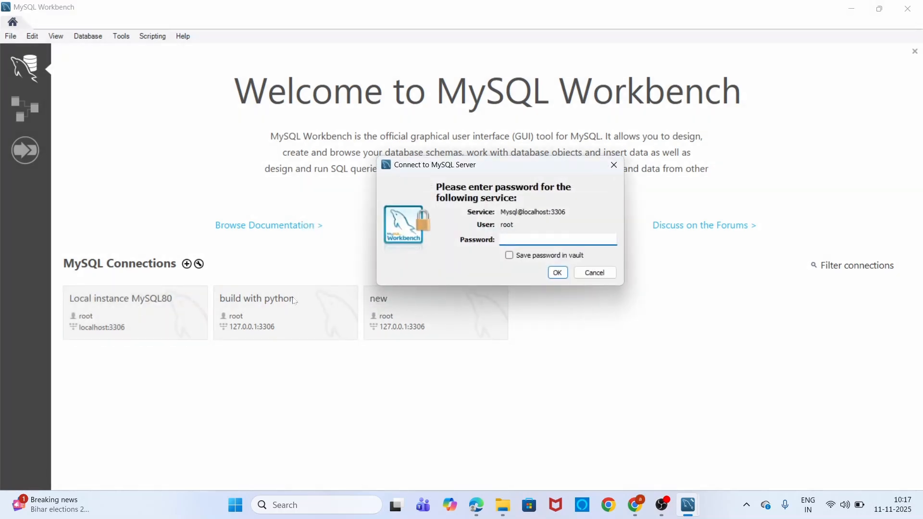
type("**************")
left_click(509, 255)
left_click(558, 273)
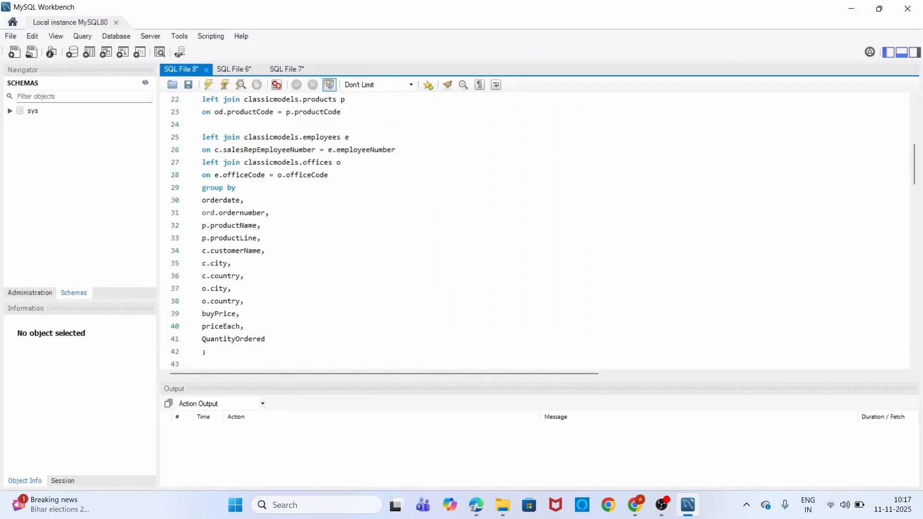
- Return to the connected Workbench session, and expand and collapse the sys schema to view its contents
key("alt+Tab")
key("alt+Tab")
left_click(10, 112)
left_click(10, 112)
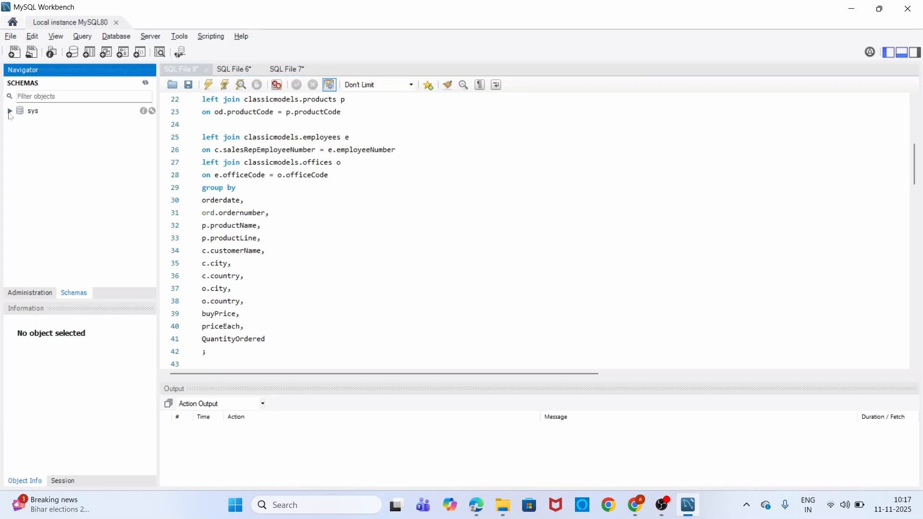